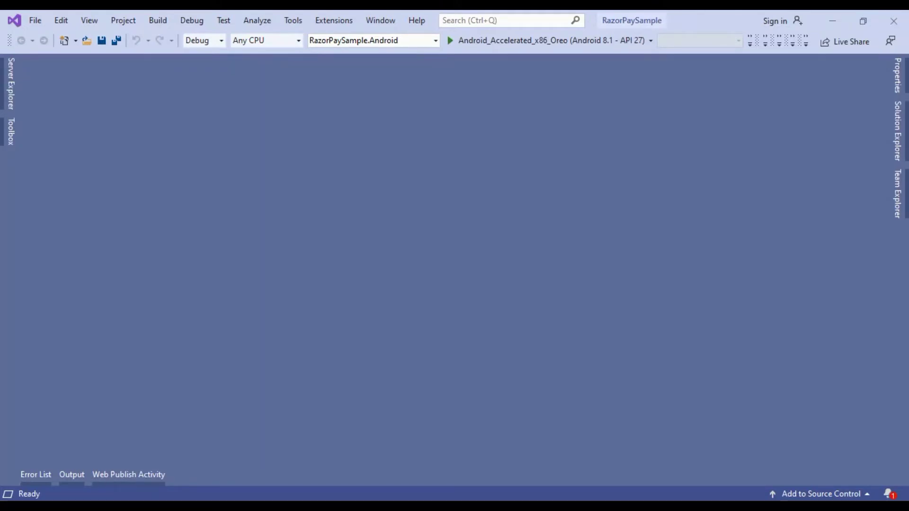
Switch from Visual Studio to the Chrome window showing razorpay.com.
{"action": "left_click", "coordinate": [137, 506]}
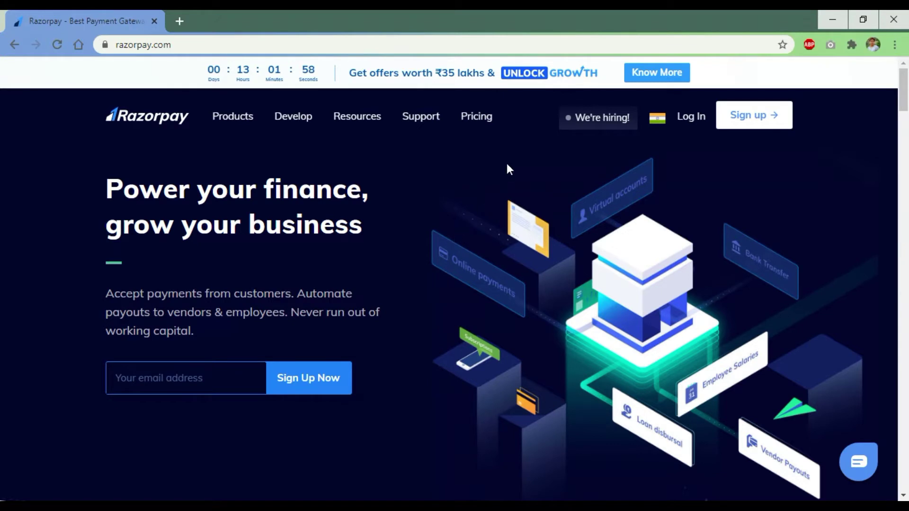
{"action": "mouse_move", "coordinate": [754, 116]}
{"action": "left_click", "coordinate": [746, 122]}
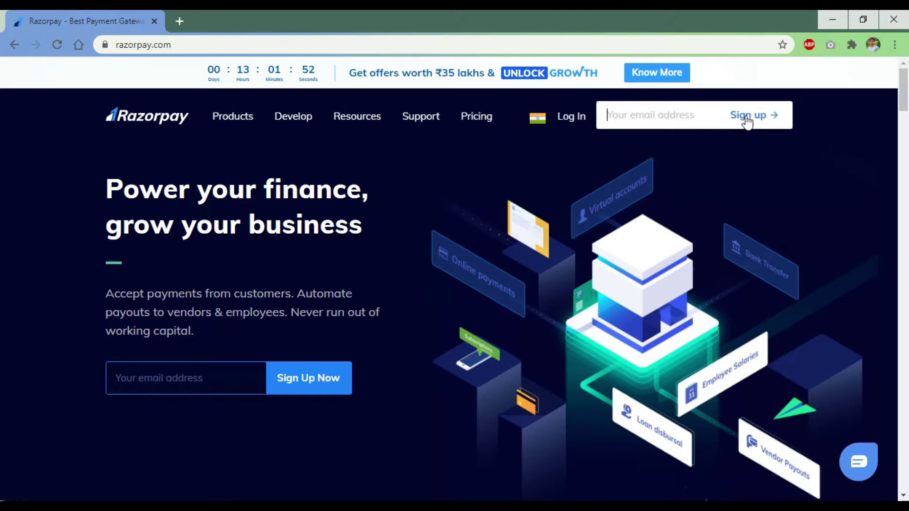
{"action": "left_click", "coordinate": [676, 115]}
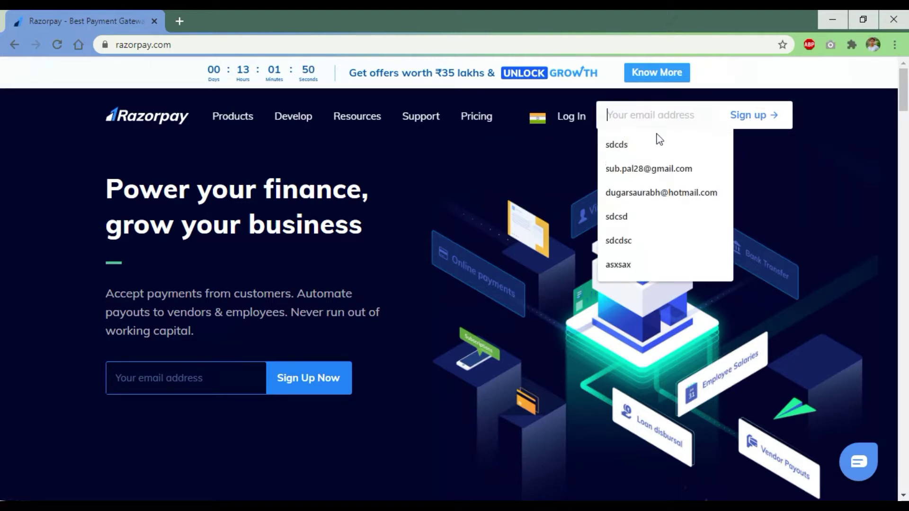
{"action": "left_click", "coordinate": [570, 162]}
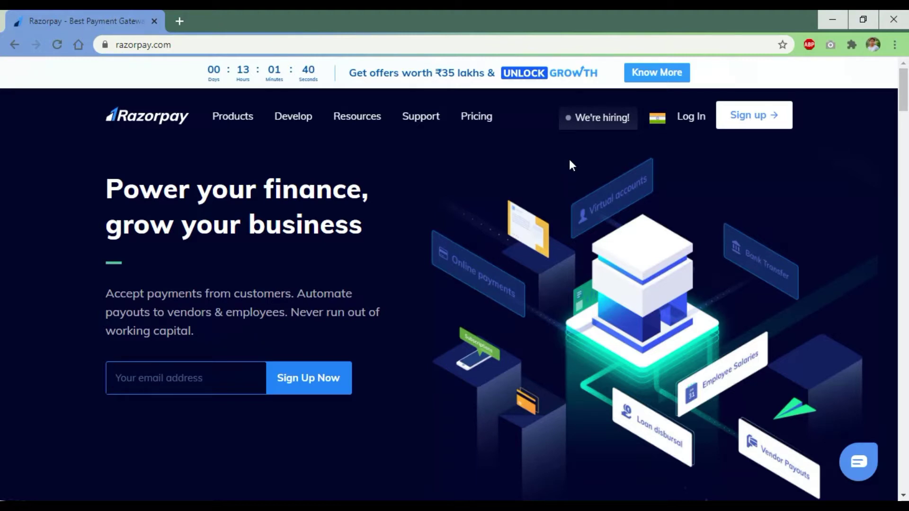
Log in to the Razorpay dashboard and pick Test Mode from the mode dropdown at the top.
{"action": "left_click", "coordinate": [691, 117]}
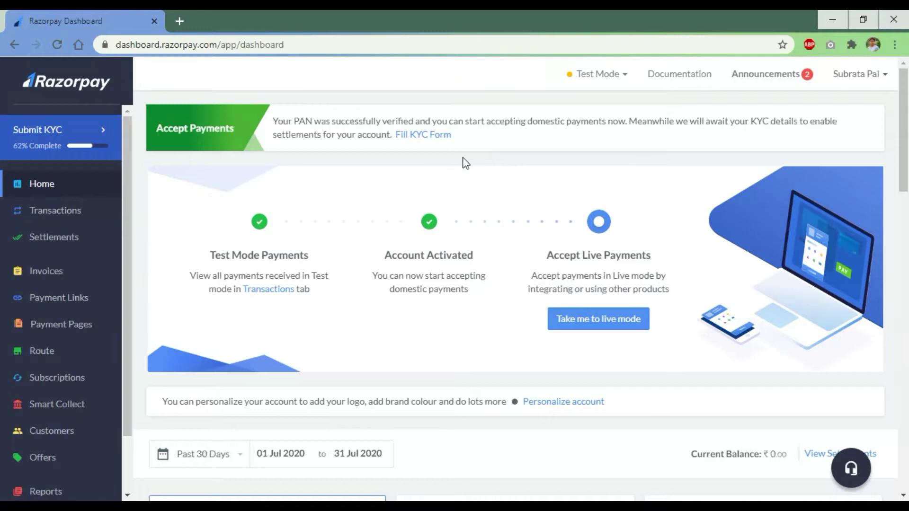
{"action": "left_click", "coordinate": [626, 77]}
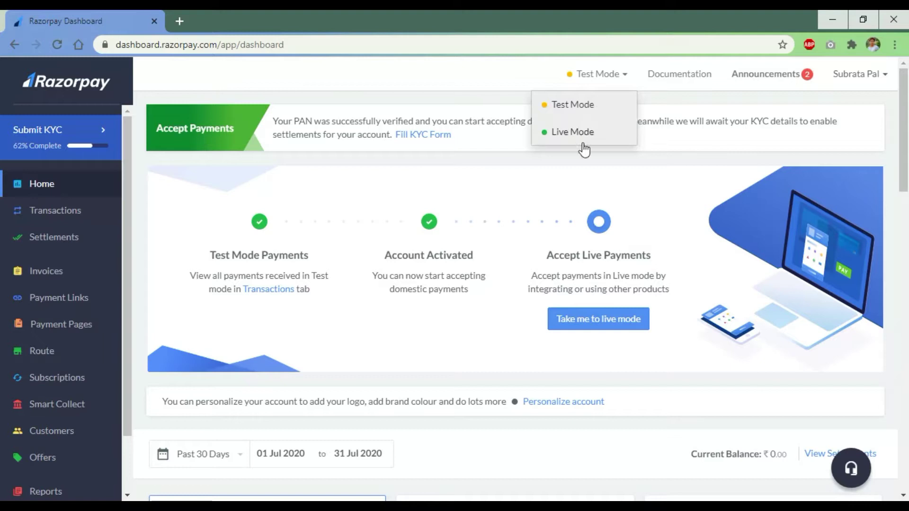
{"action": "left_click", "coordinate": [623, 168]}
{"action": "left_click", "coordinate": [625, 82]}
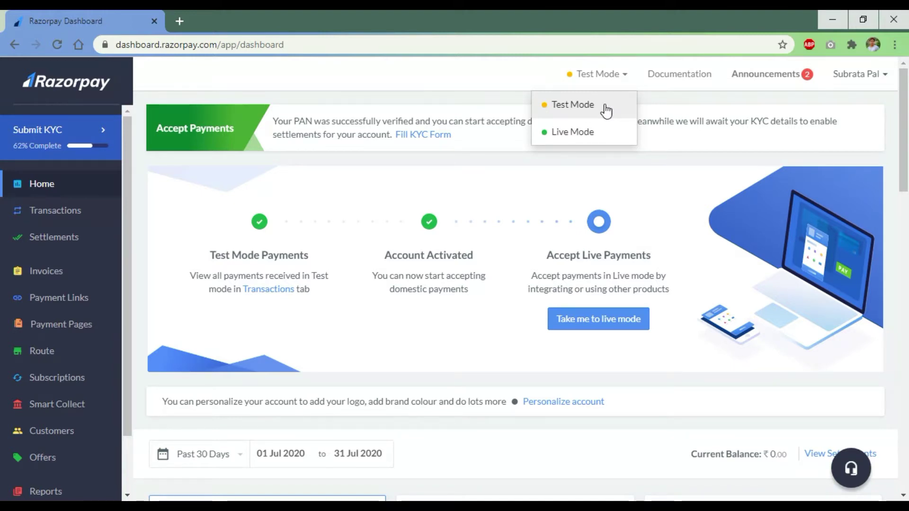
{"action": "left_click", "coordinate": [667, 162]}
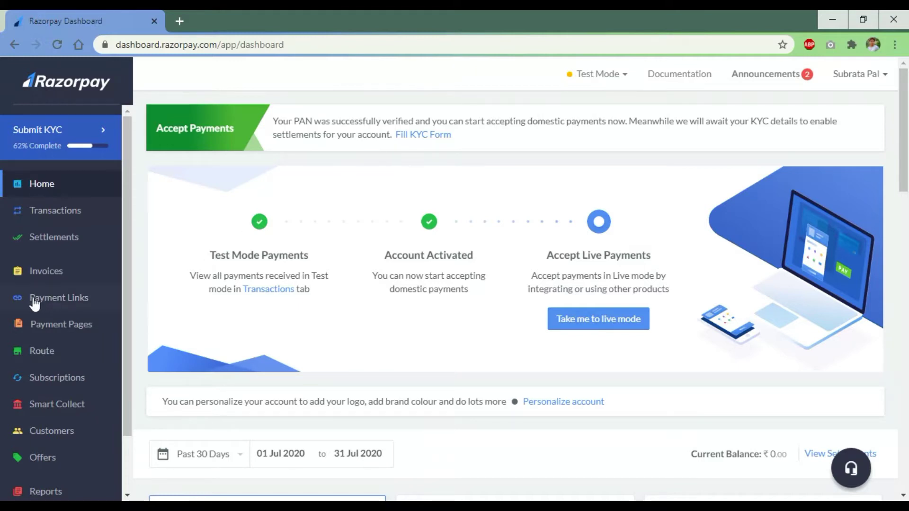
Go to the API Keys page under Settings in the Razorpay dashboard.
{"action": "scroll", "coordinate": [47, 378], "scroll_direction": "down", "scroll_amount": 2}
{"action": "left_click", "coordinate": [41, 478]}
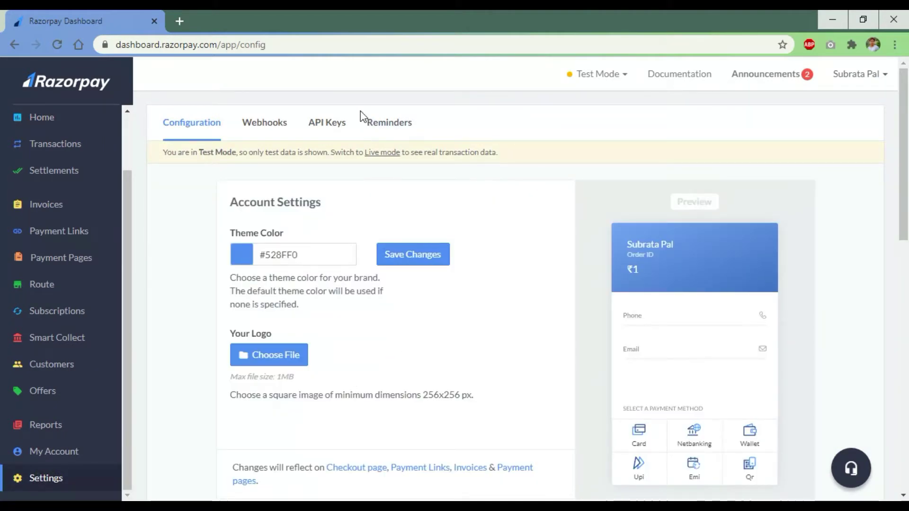
{"action": "left_click", "coordinate": [328, 123]}
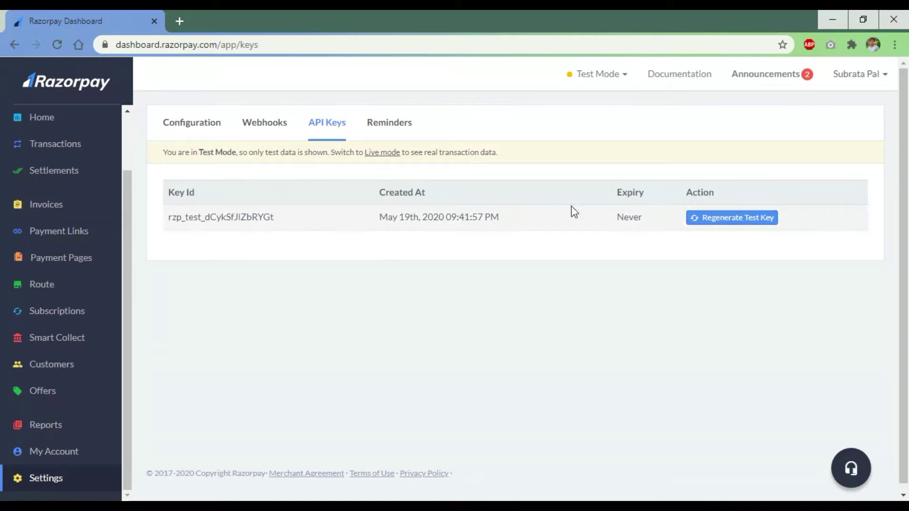
Regenerate the test key, copy the new Key Id, and confirm the saved key details.
{"action": "left_click", "coordinate": [732, 218]}
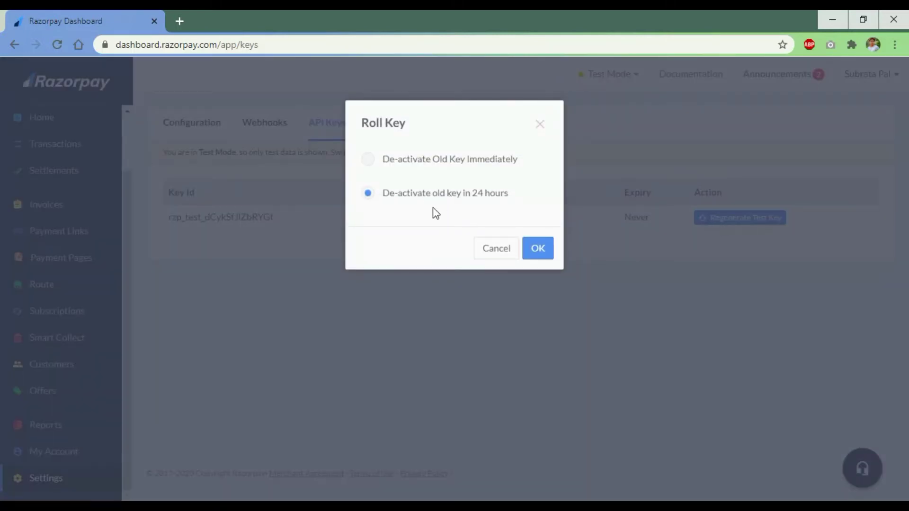
{"action": "left_click", "coordinate": [536, 244]}
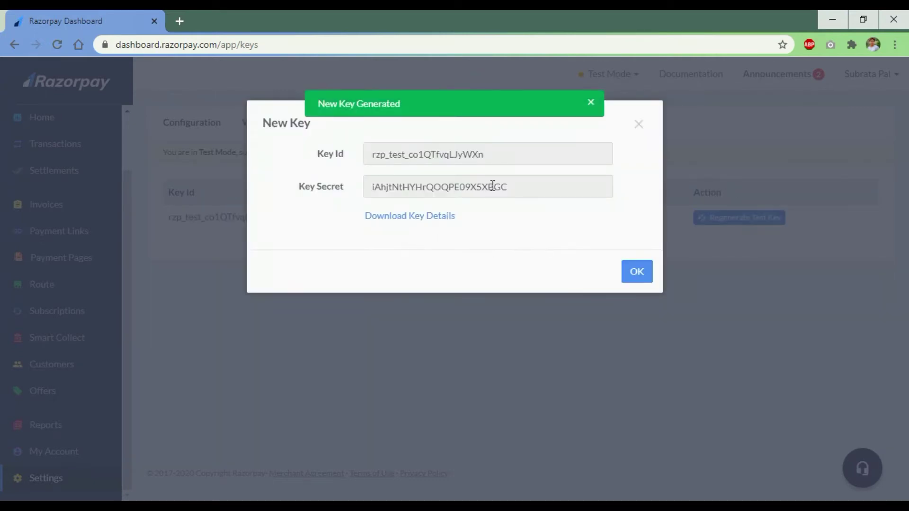
{"action": "left_click", "coordinate": [395, 154]}
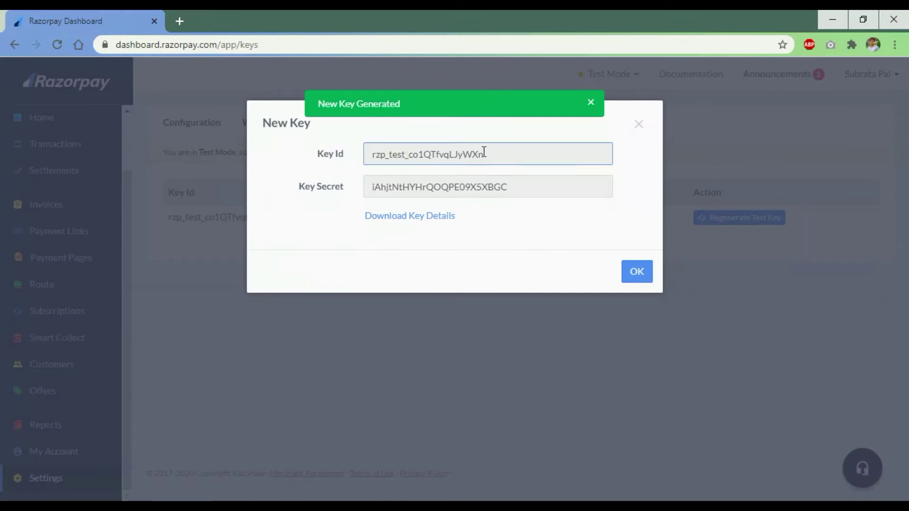
{"action": "left_click", "coordinate": [432, 218]}
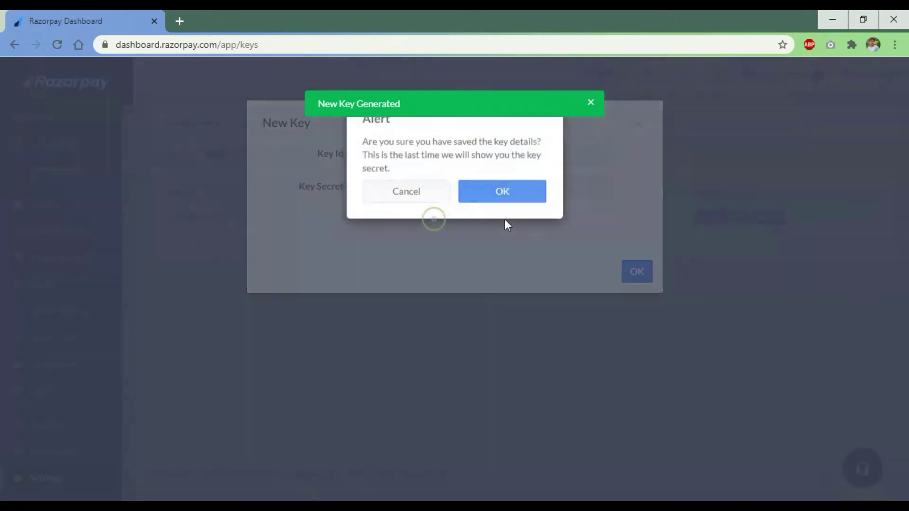
{"action": "left_click", "coordinate": [512, 196]}
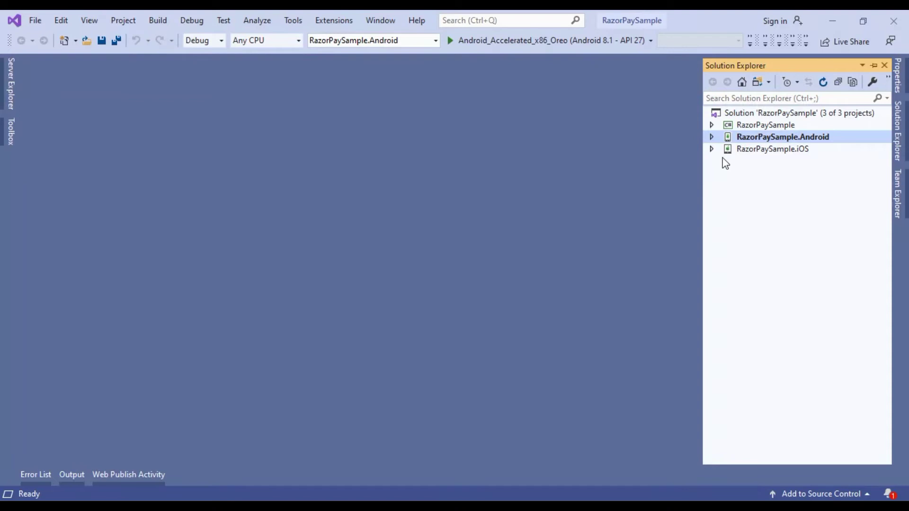
Browse to C:\Root\RazorPayBindingForXamarin.dll in Reference Manager and add it under RazorPaySample.Android's References.
{"action": "left_click", "coordinate": [713, 137]}
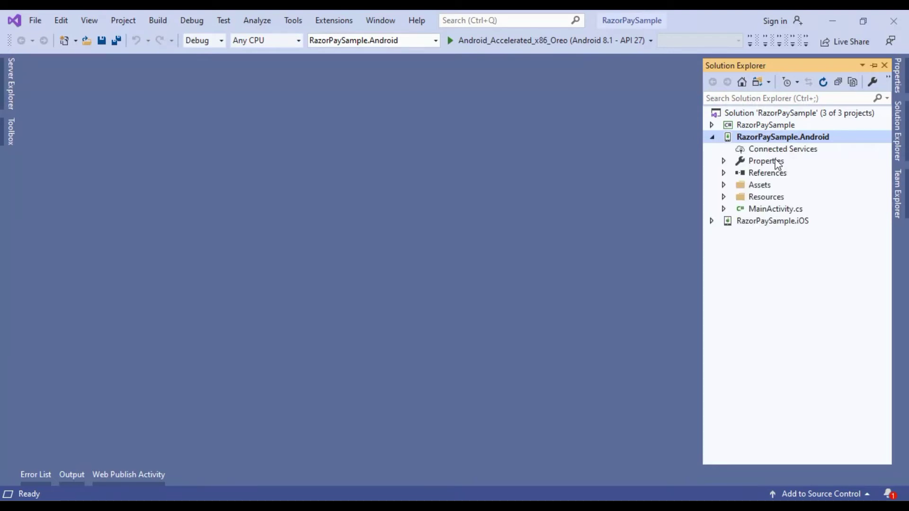
{"action": "left_click", "coordinate": [776, 173]}
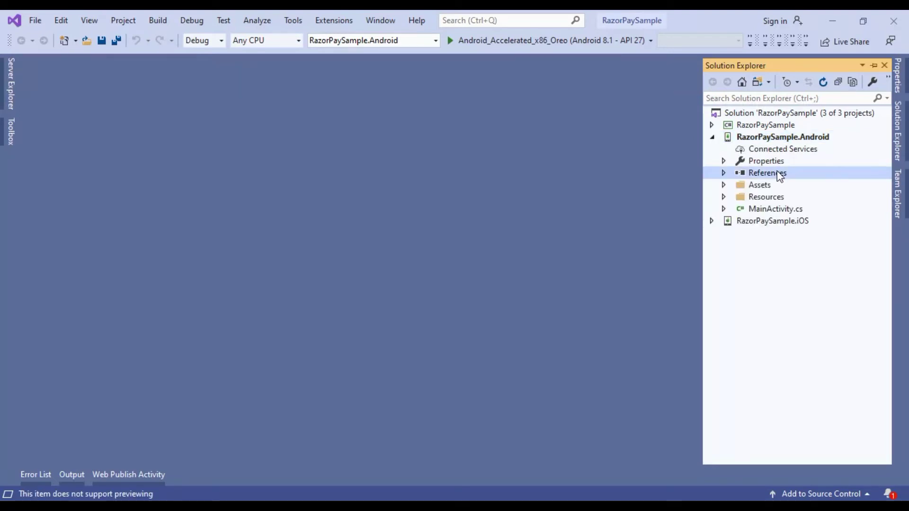
{"action": "right_click", "coordinate": [785, 174]}
{"action": "left_click", "coordinate": [788, 179]}
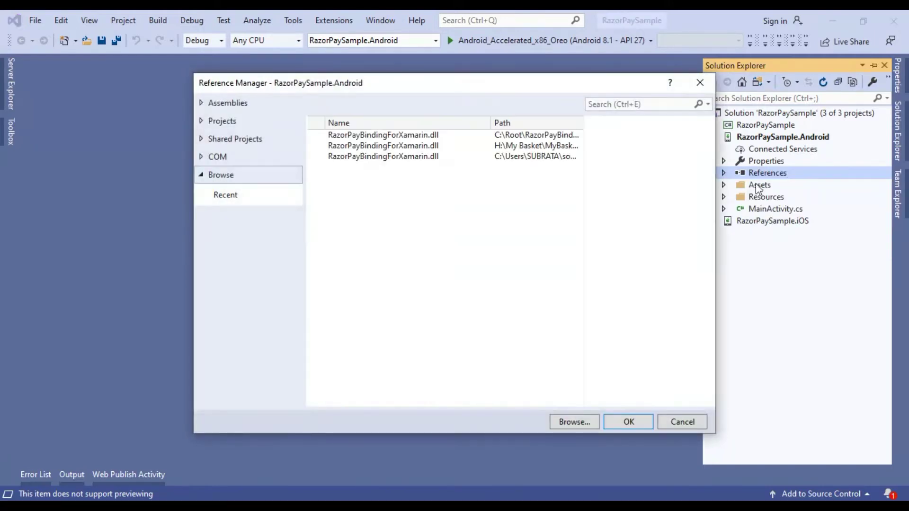
{"action": "left_click", "coordinate": [570, 421]}
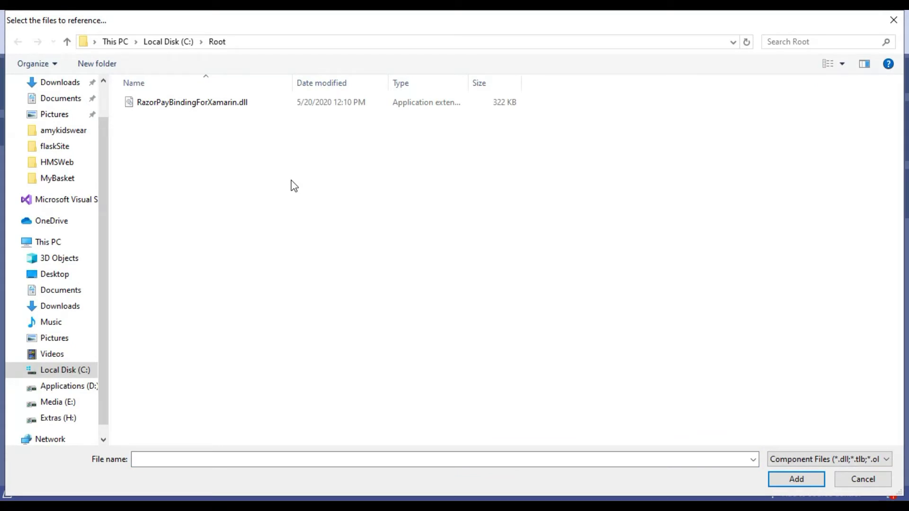
{"action": "left_click", "coordinate": [190, 106]}
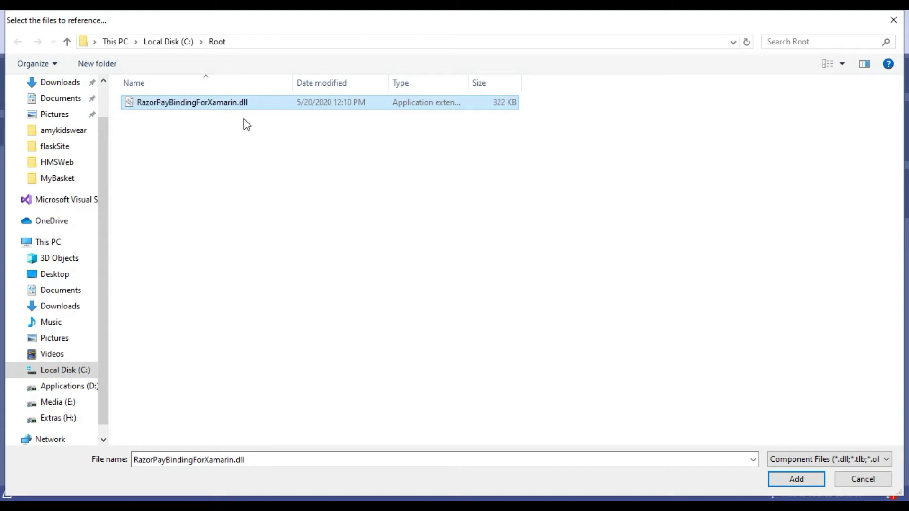
{"action": "left_click", "coordinate": [797, 480]}
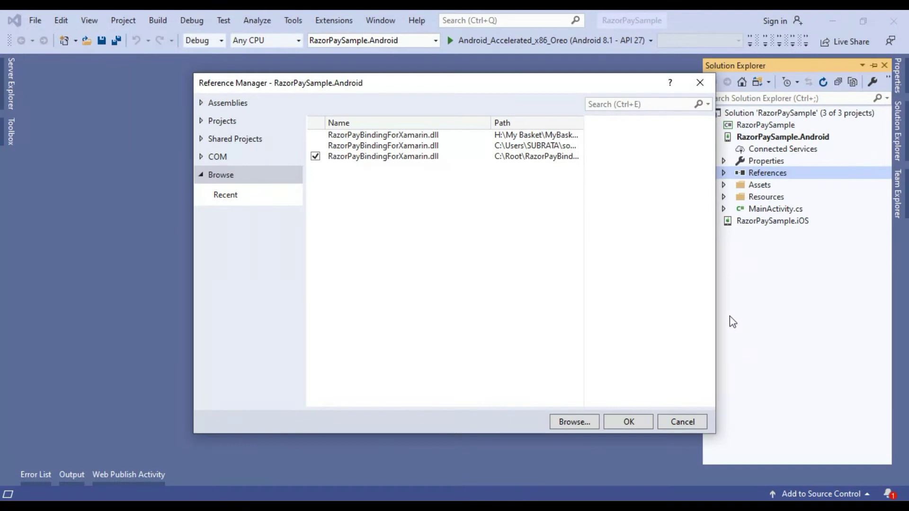
{"action": "left_click", "coordinate": [619, 422]}
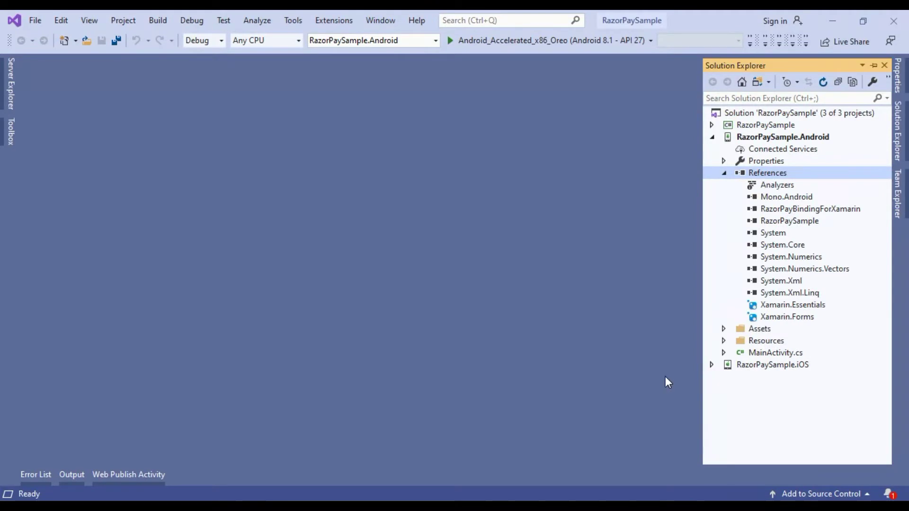
Check the RazorPayBindingForXamarin entry, collapse References, and select MainActivity.cs.
{"action": "left_click", "coordinate": [782, 212]}
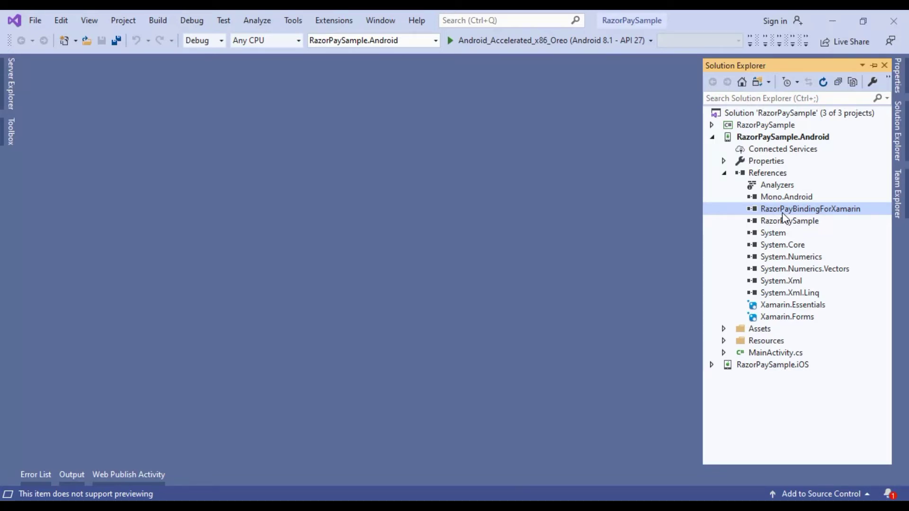
{"action": "left_click", "coordinate": [724, 173]}
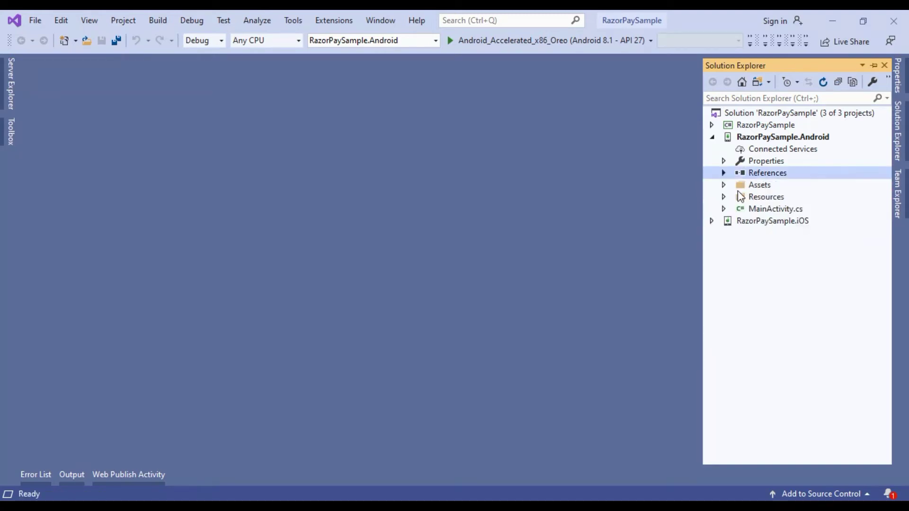
{"action": "left_click", "coordinate": [768, 209]}
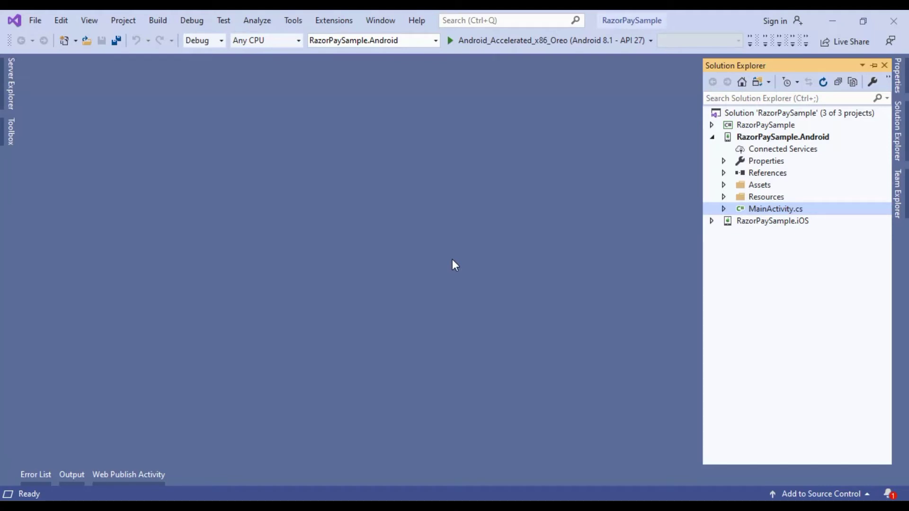
{"action": "key", "text": "Return"}
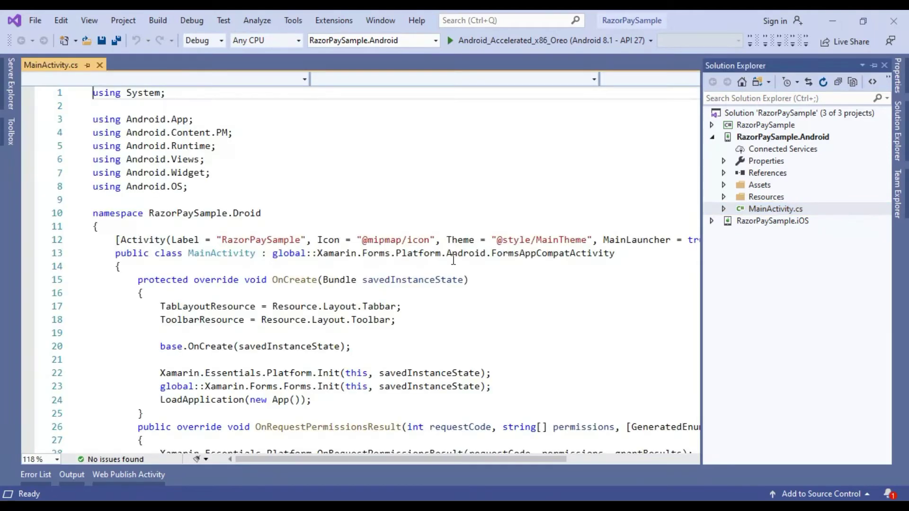
{"action": "left_click", "coordinate": [511, 307]}
{"action": "left_click", "coordinate": [523, 321]}
{"action": "scroll", "coordinate": [524, 334], "scroll_direction": "down", "scroll_amount": 4}
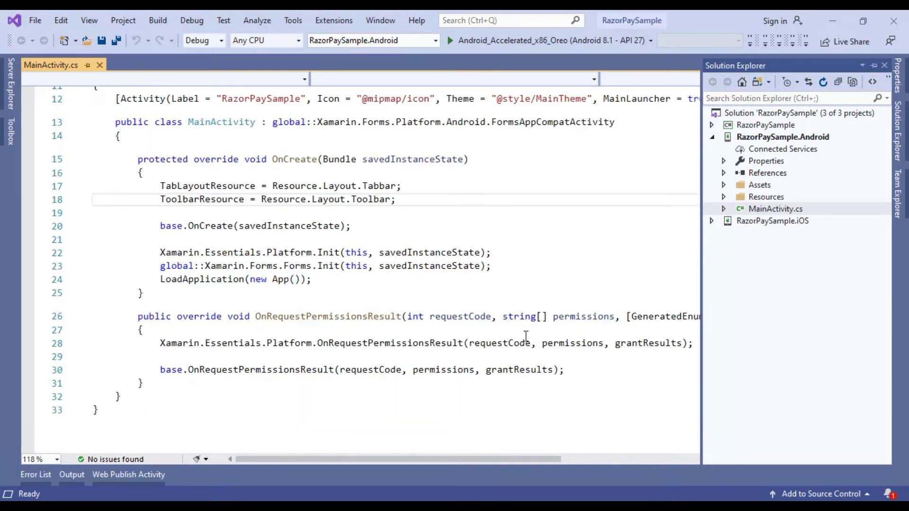
{"action": "left_click", "coordinate": [524, 271]}
{"action": "left_click", "coordinate": [525, 286]}
{"action": "scroll", "coordinate": [524, 284], "scroll_direction": "up", "scroll_amount": 2}
{"action": "scroll", "coordinate": [520, 282], "scroll_direction": "down", "scroll_amount": 2}
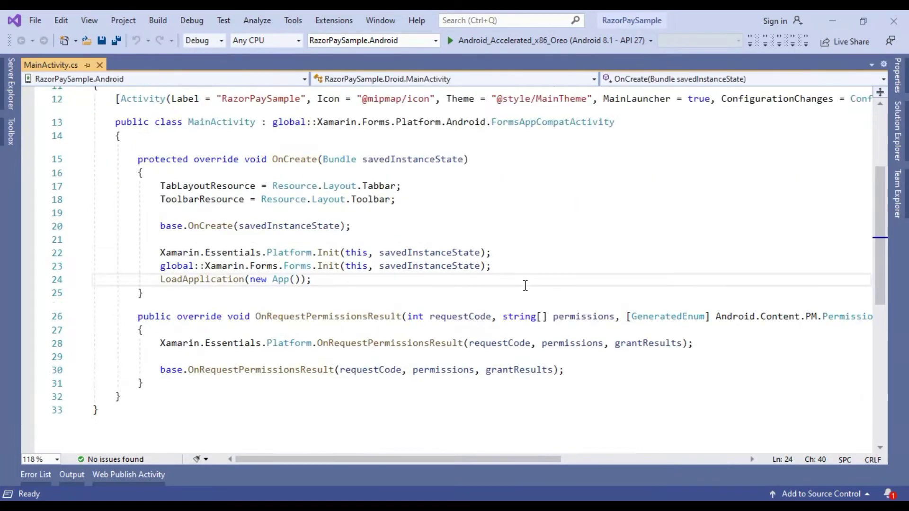
{"action": "scroll", "coordinate": [478, 269], "scroll_direction": "up", "scroll_amount": 2}
{"action": "left_click", "coordinate": [476, 267]}
{"action": "left_click", "coordinate": [449, 277]}
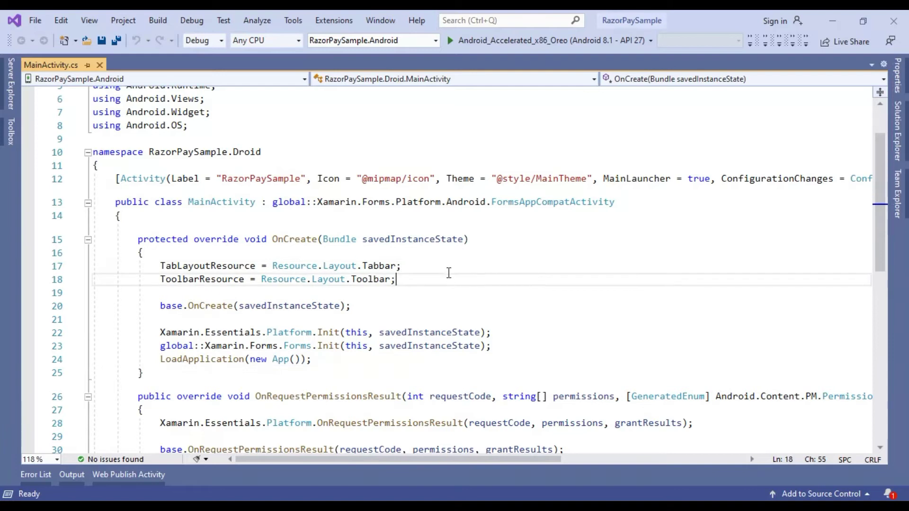